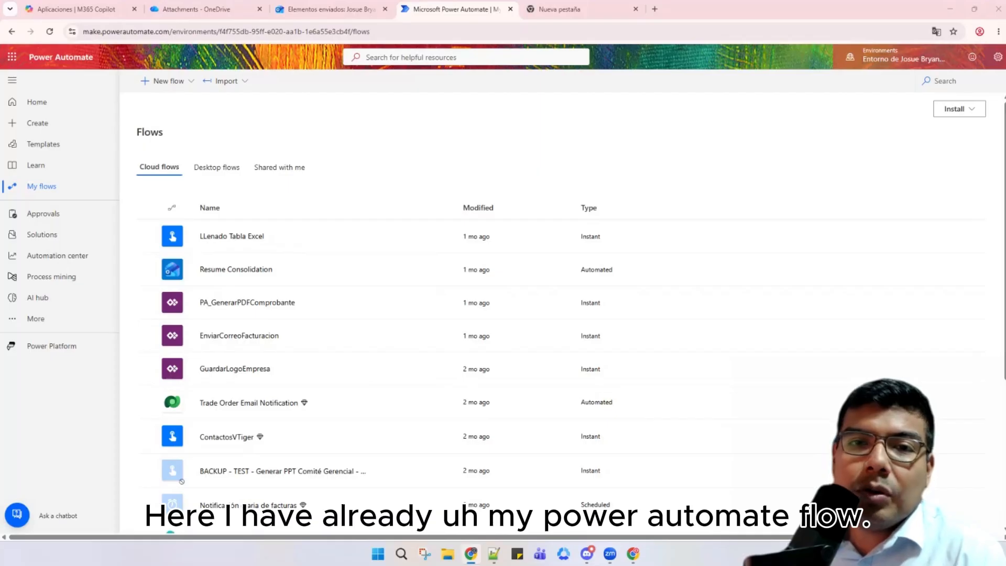
Step: Create an automated cloud flow 'Capture attachments' with Outlook's When a new email arrives (V3) trigger
click(177, 85)
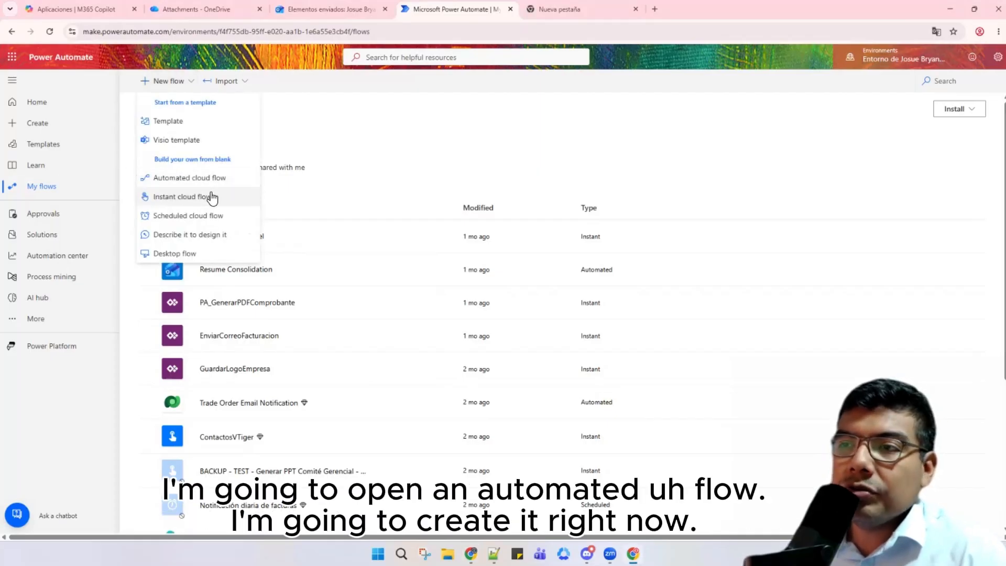
click(206, 178)
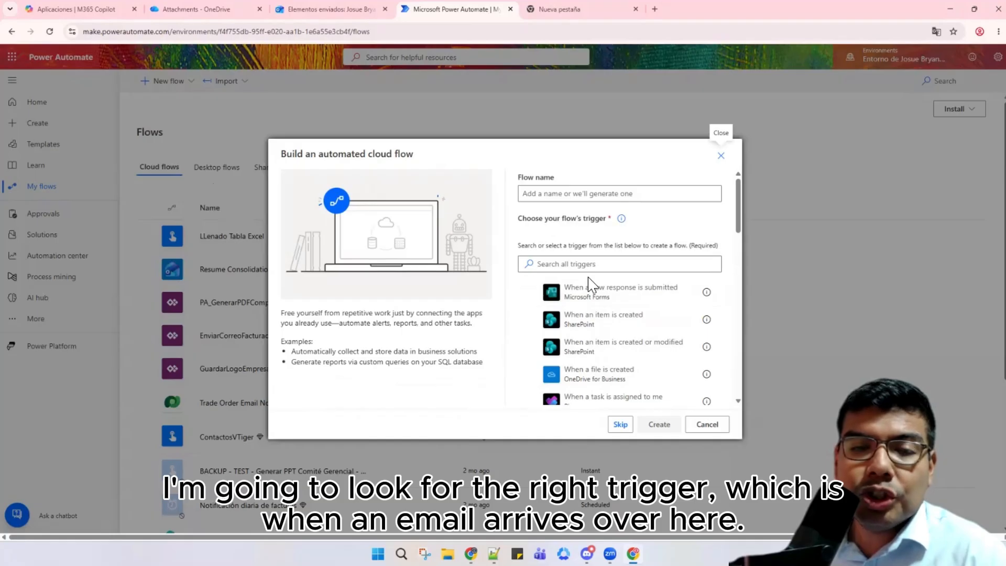
click(592, 270)
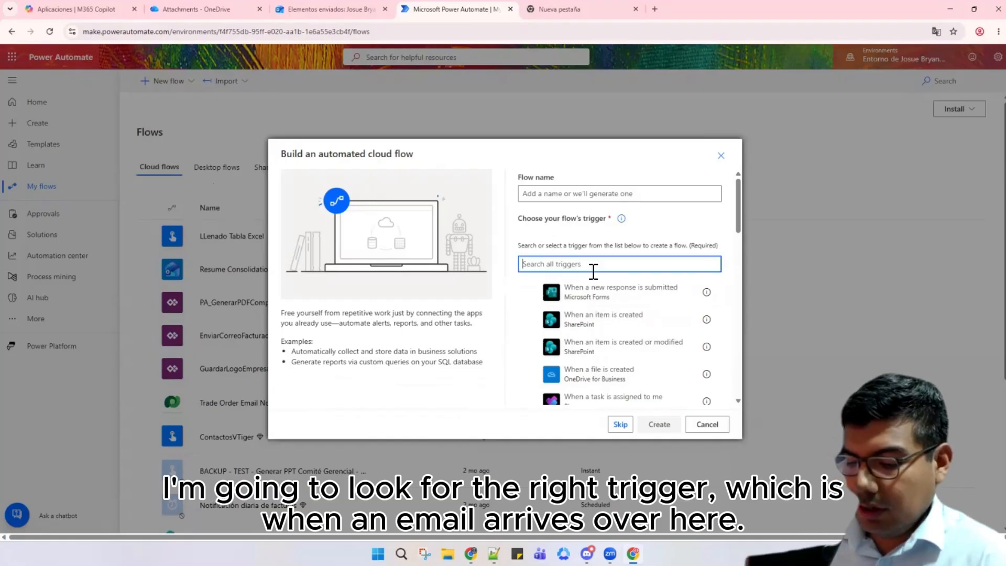
text(outlook)
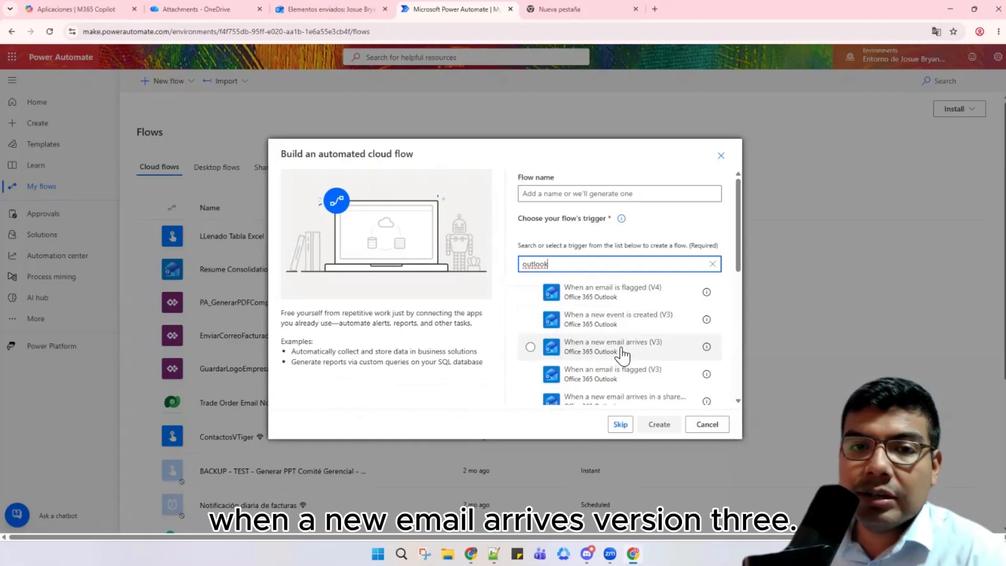
click(621, 352)
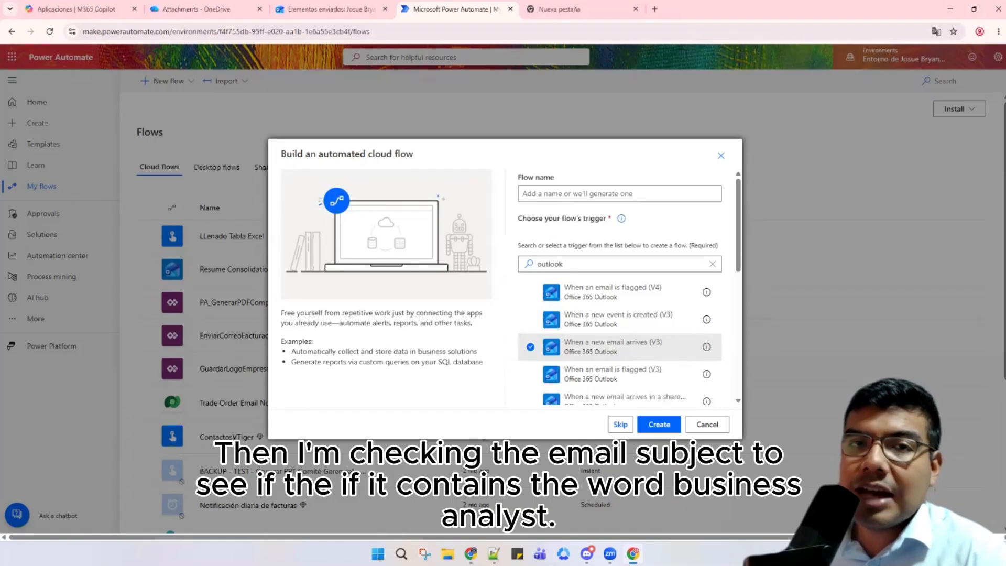
click(605, 198)
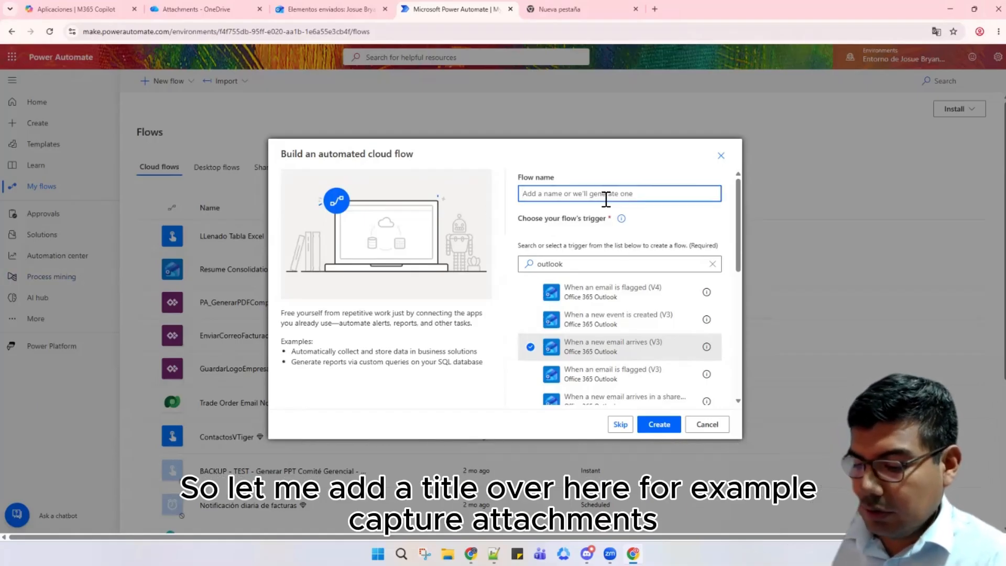
text(Capture attachments)
key(Return)
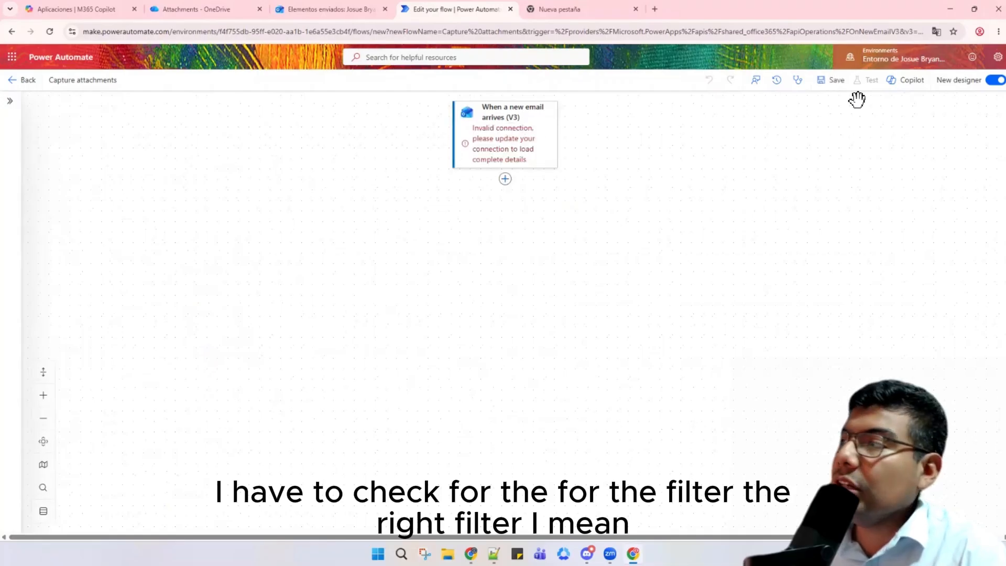
Step: Switch from the new designer to the classic designer without saving the flow
click(996, 80)
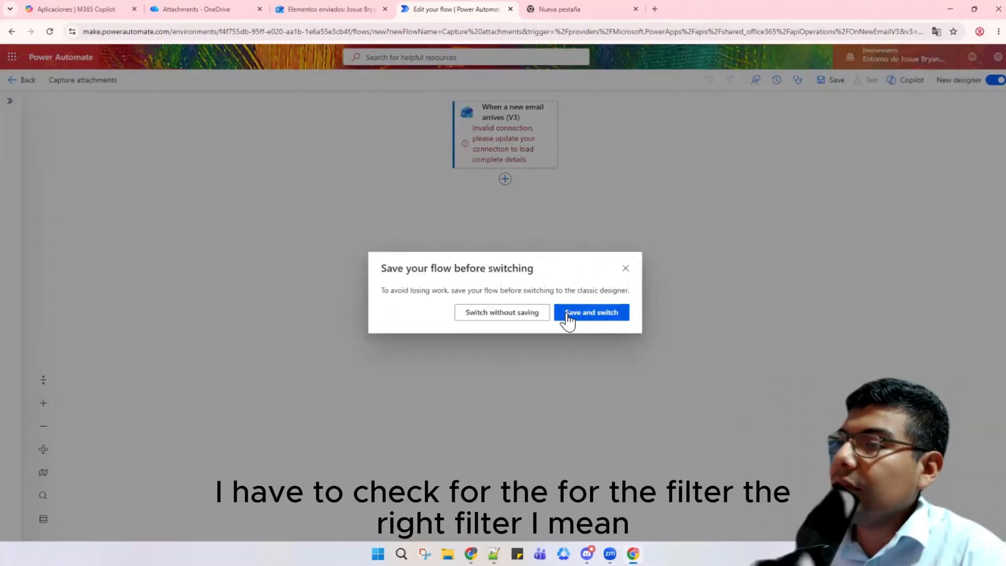
click(516, 317)
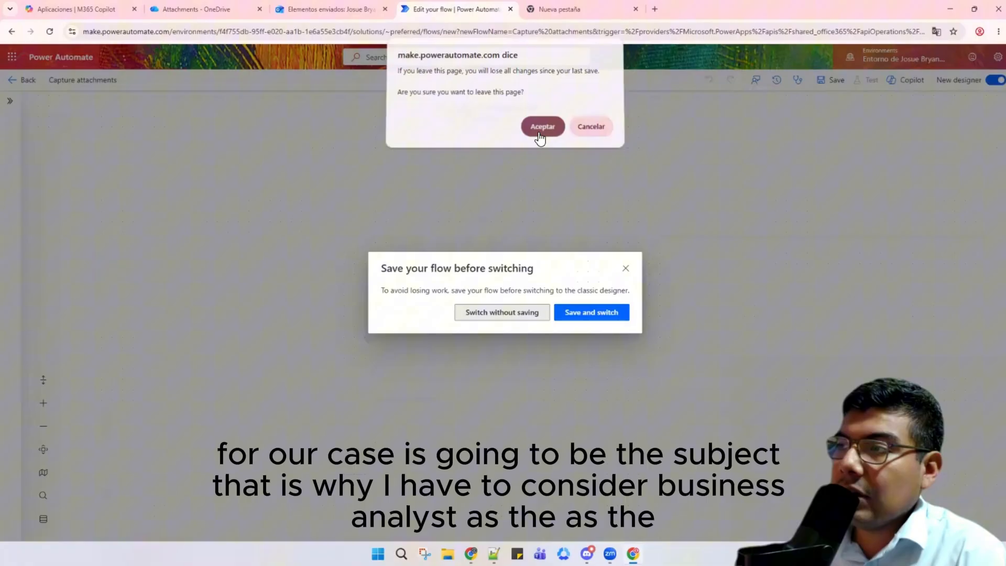
click(542, 132)
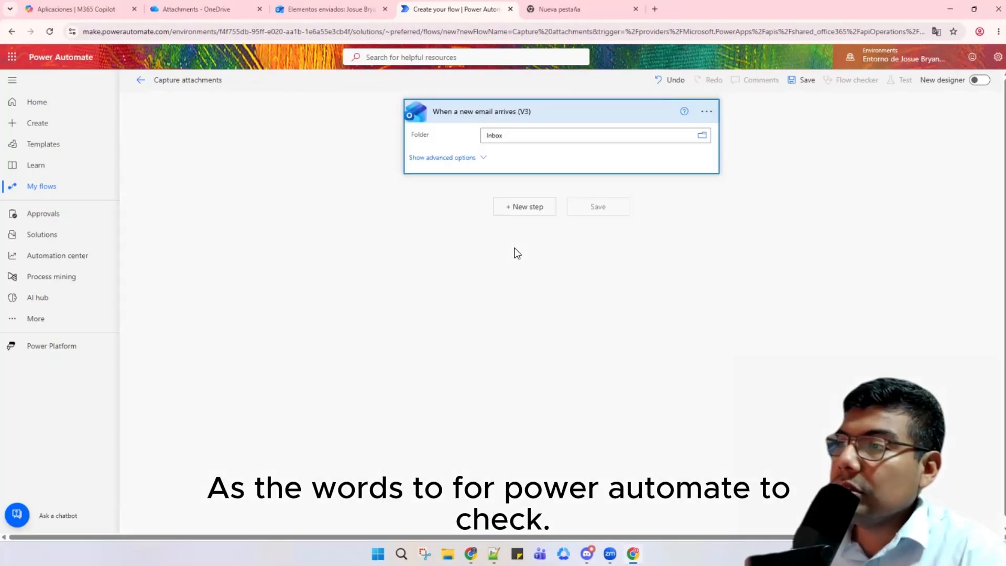
Step: Set the trigger's advanced Subject Filter to 'Business Analyst'
click(484, 161)
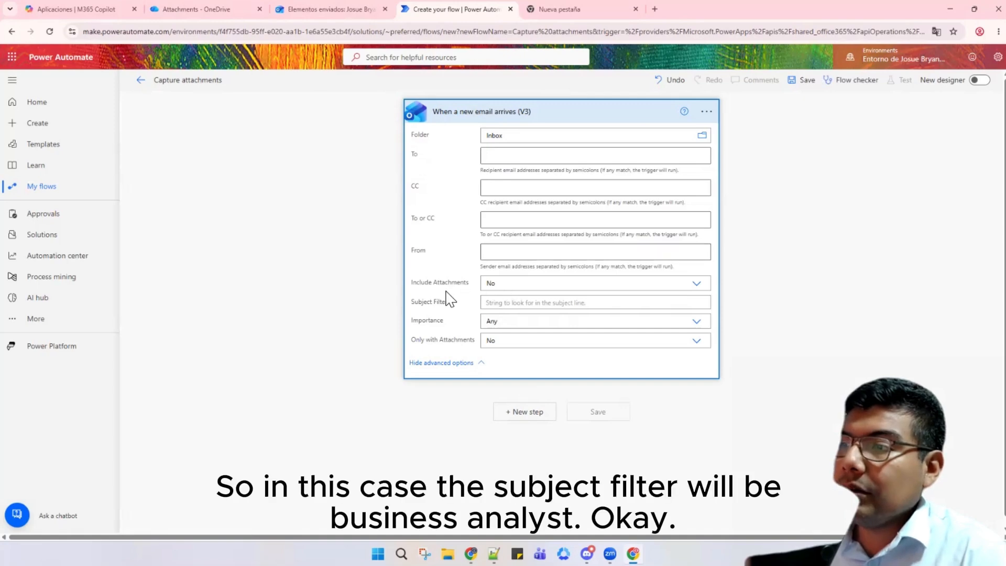
click(513, 308)
text(Business Analyst)
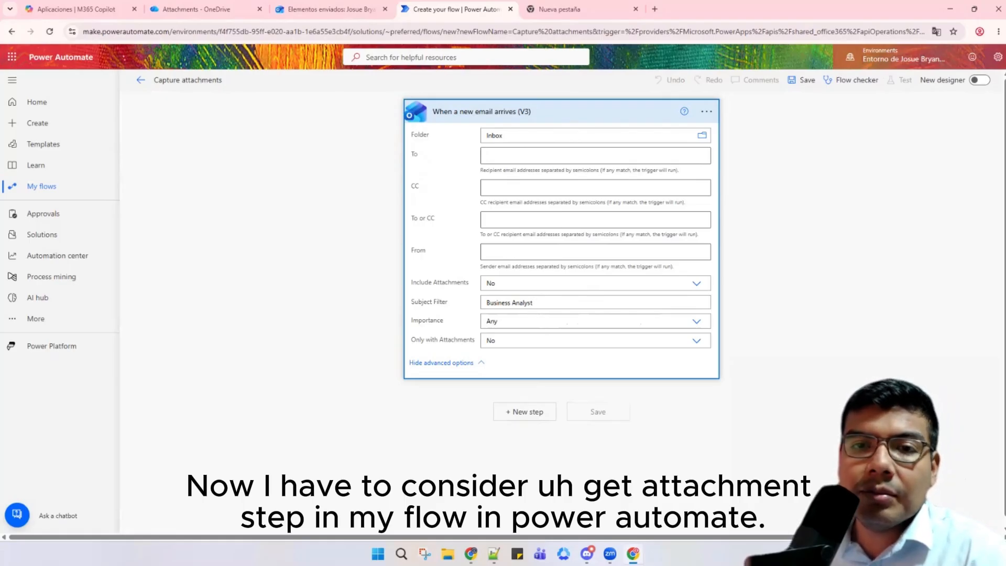
Step: Collapse the email trigger and add Office 365 Outlook's Get Attachment (V2) action below it
click(539, 113)
click(530, 159)
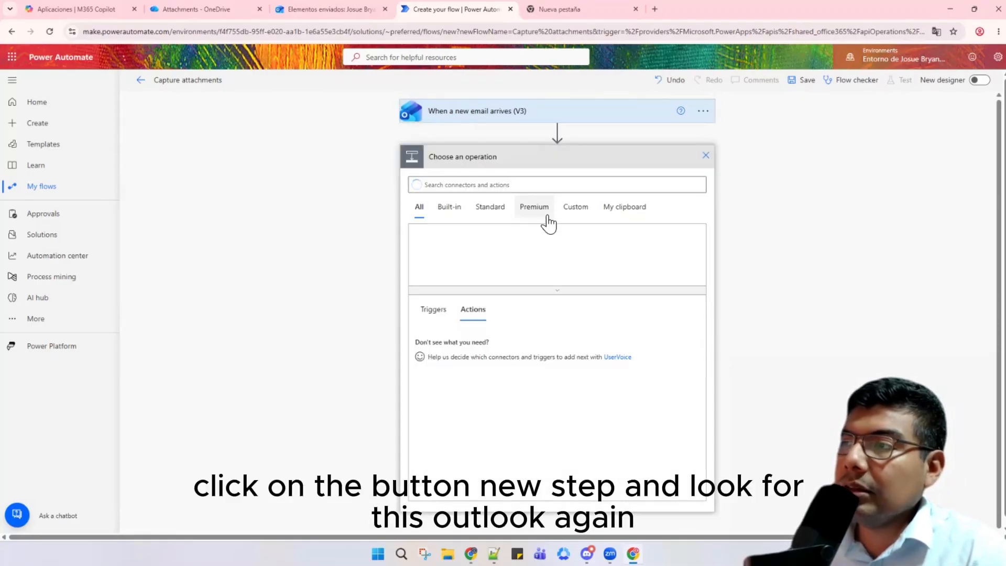
click(528, 184)
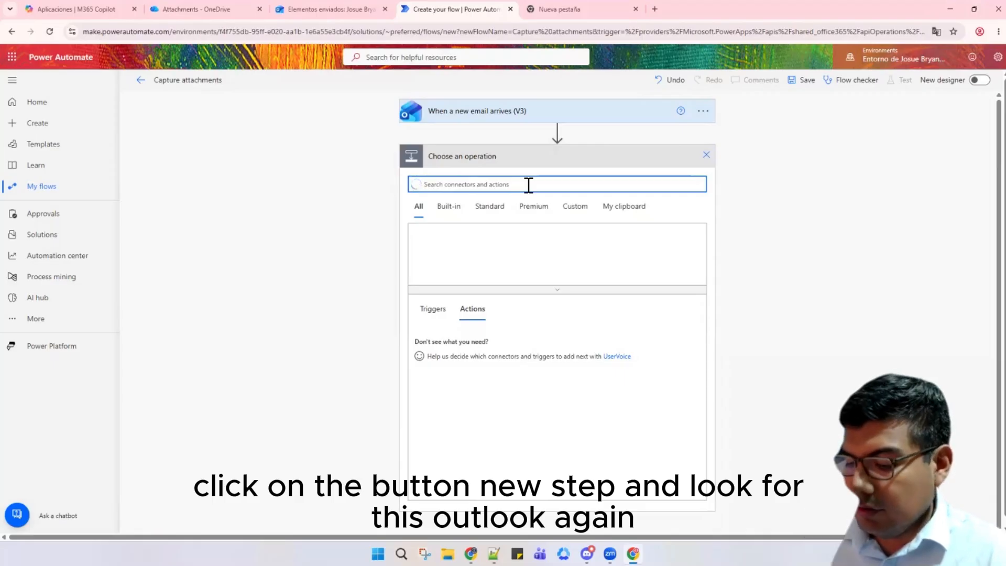
text(outlook)
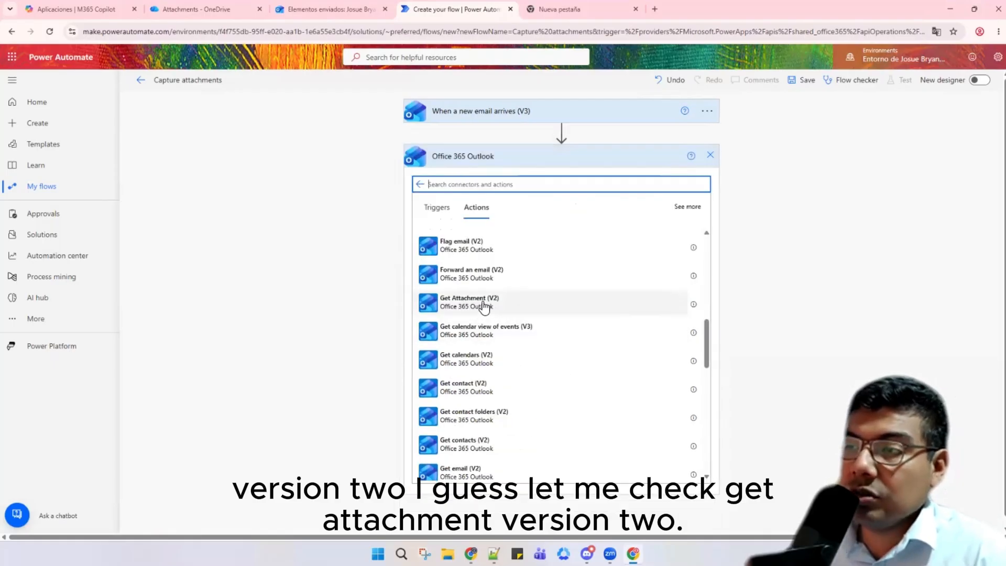
click(485, 306)
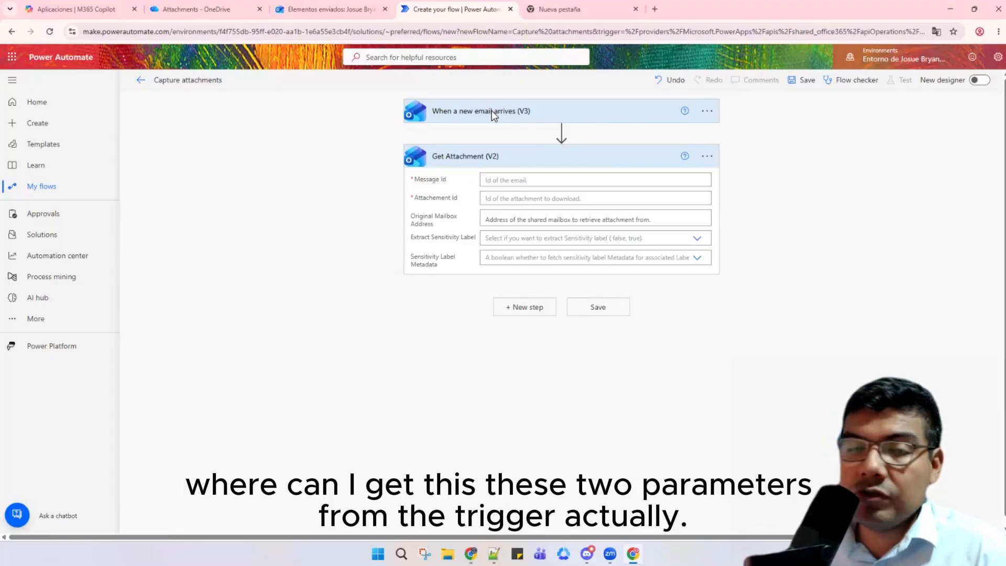
Step: Fill Get Attachment's Message Id with the email's Message Id and Attachment Id with Attachments Id
click(514, 181)
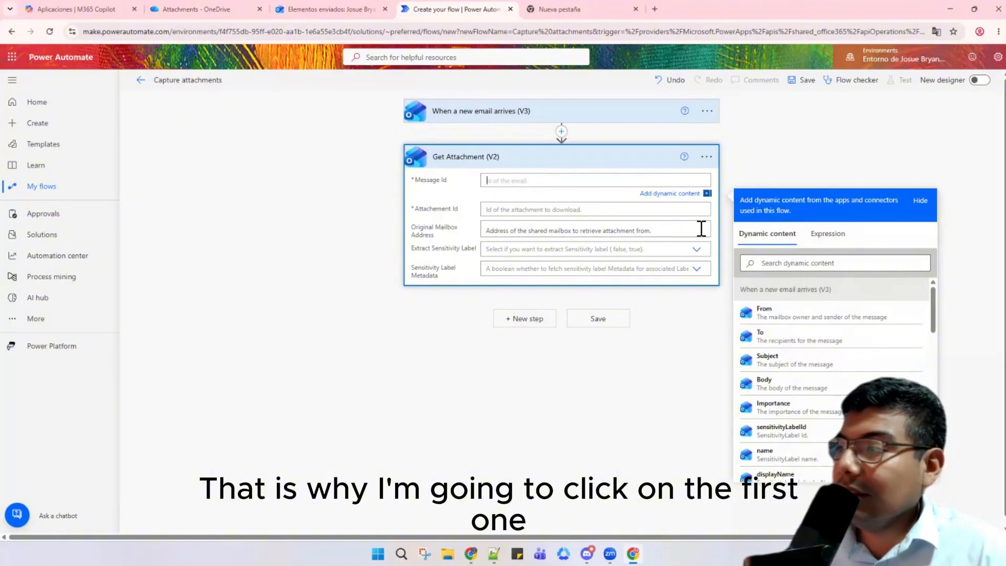
click(803, 264)
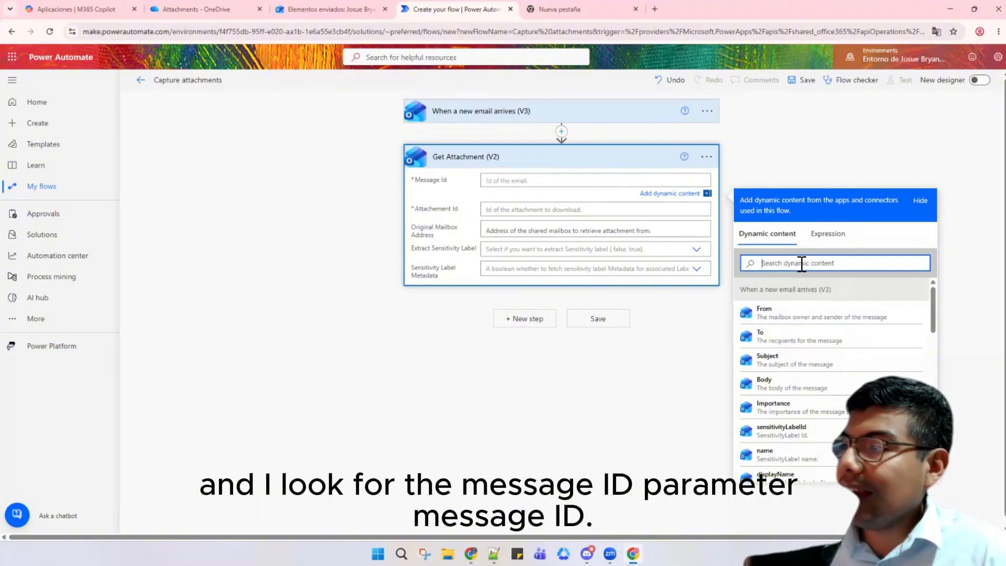
text(message)
click(773, 381)
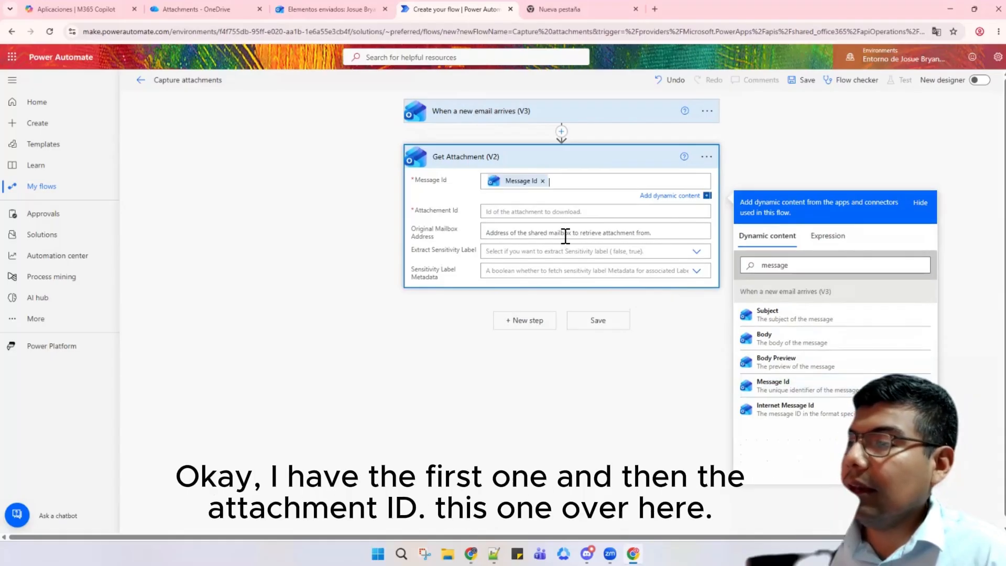
click(548, 218)
click(813, 283)
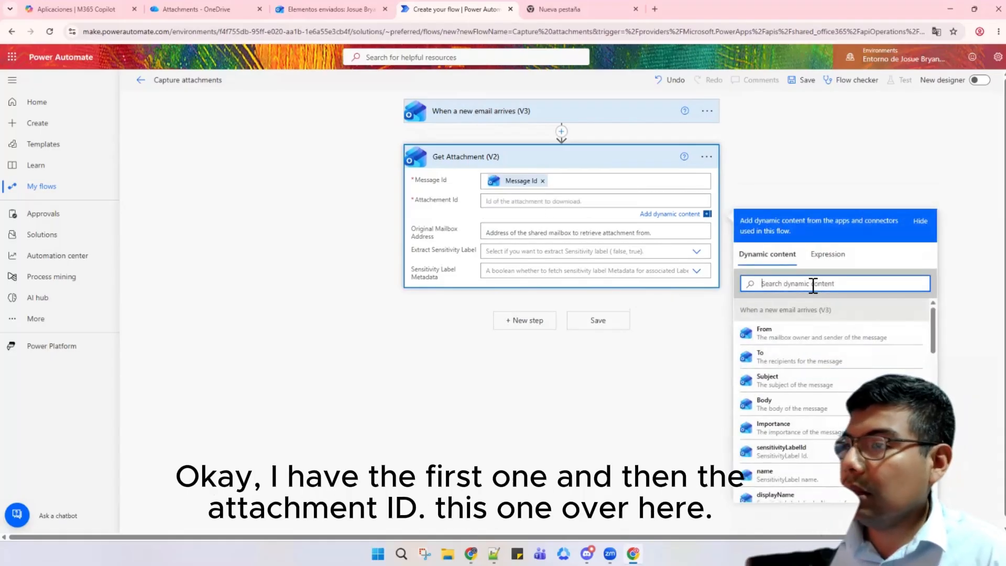
text(ata)
key(BackSpace)
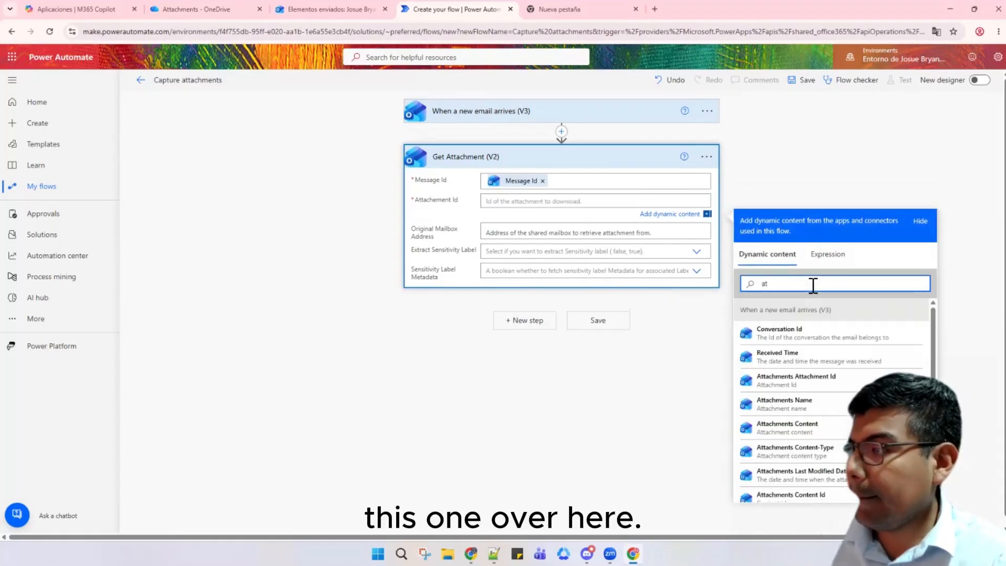
text(t)
click(835, 335)
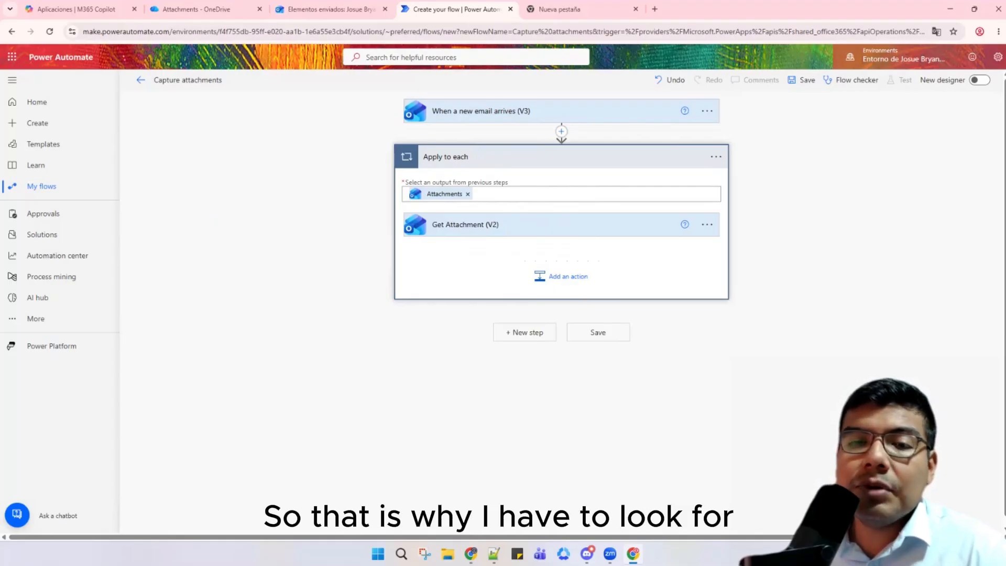
Step: Add OneDrive for Business Create file inside the loop, then view OneDrive's empty Attachments folder
click(554, 278)
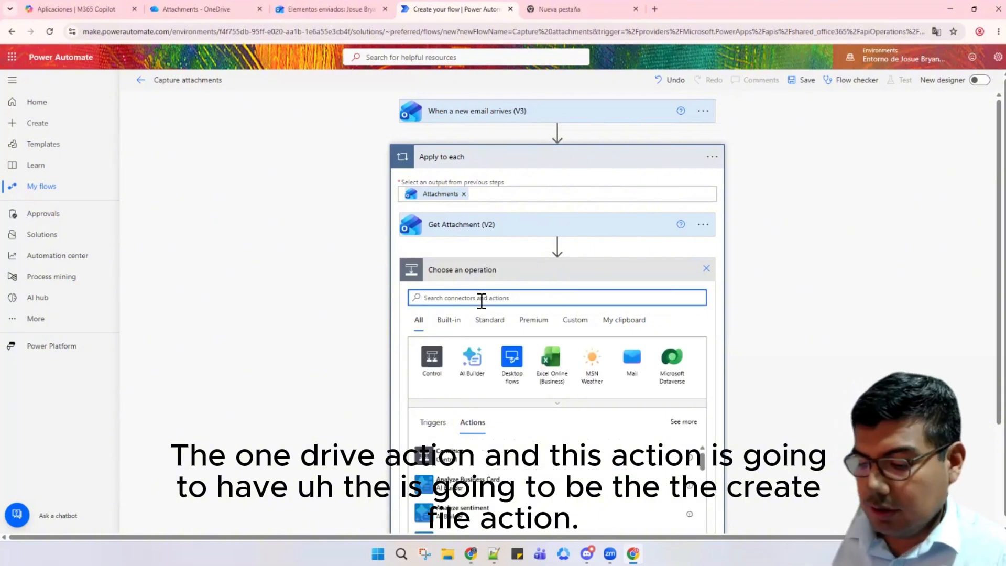
text(Onedrive)
click(429, 358)
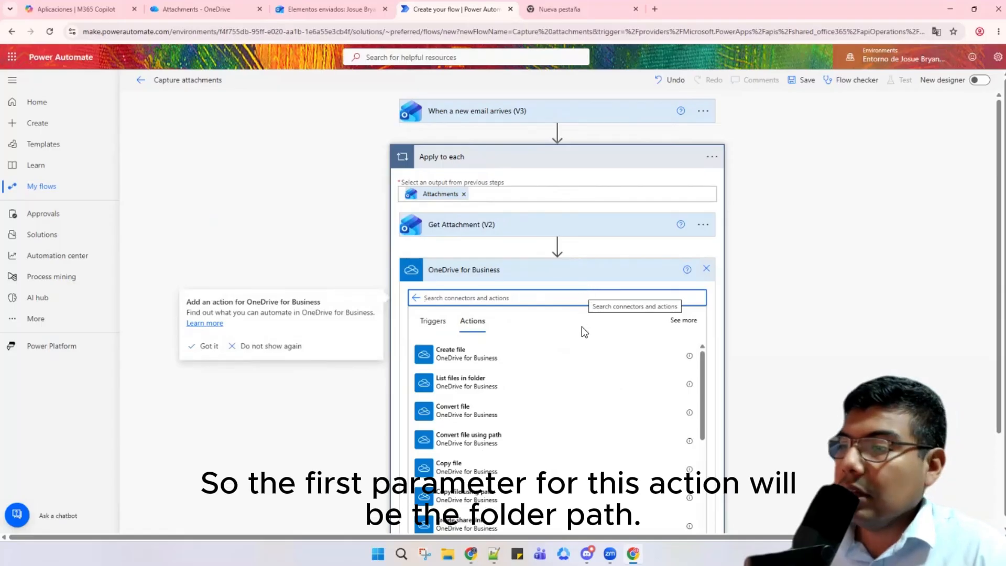
click(490, 356)
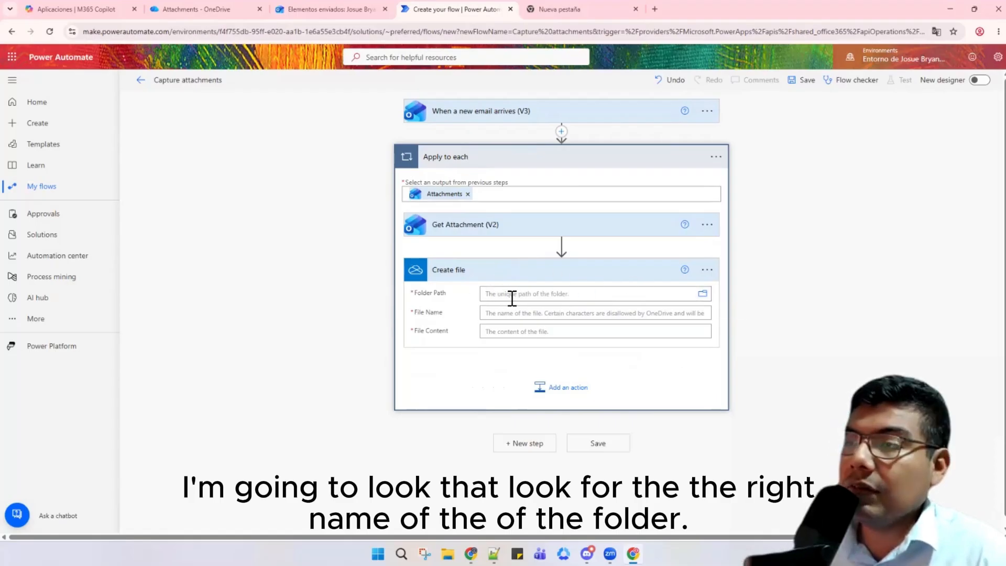
click(210, 9)
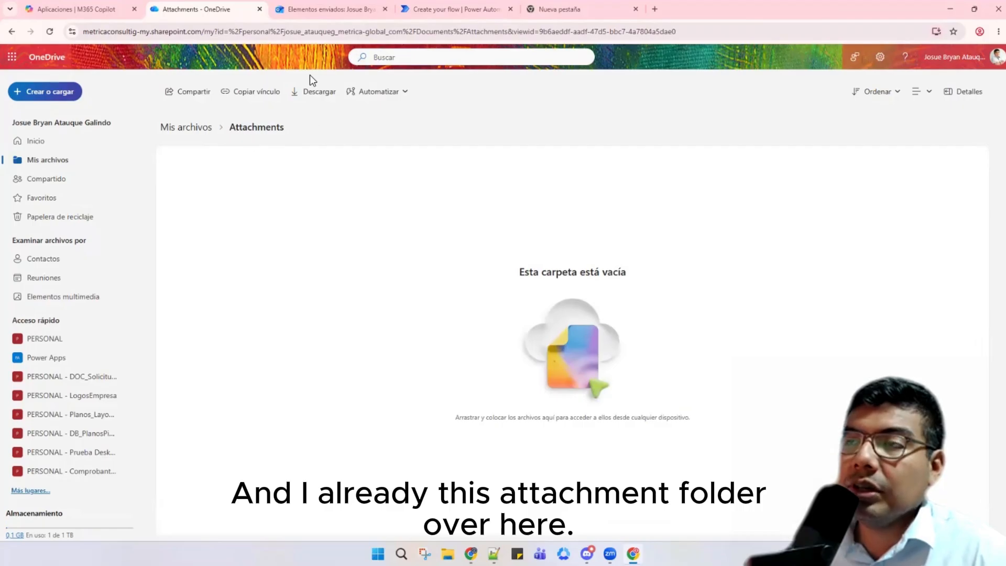
Step: Set Create file's Folder Path to /Attachments, File Name to Name, File Content to Content Bytes
click(453, 9)
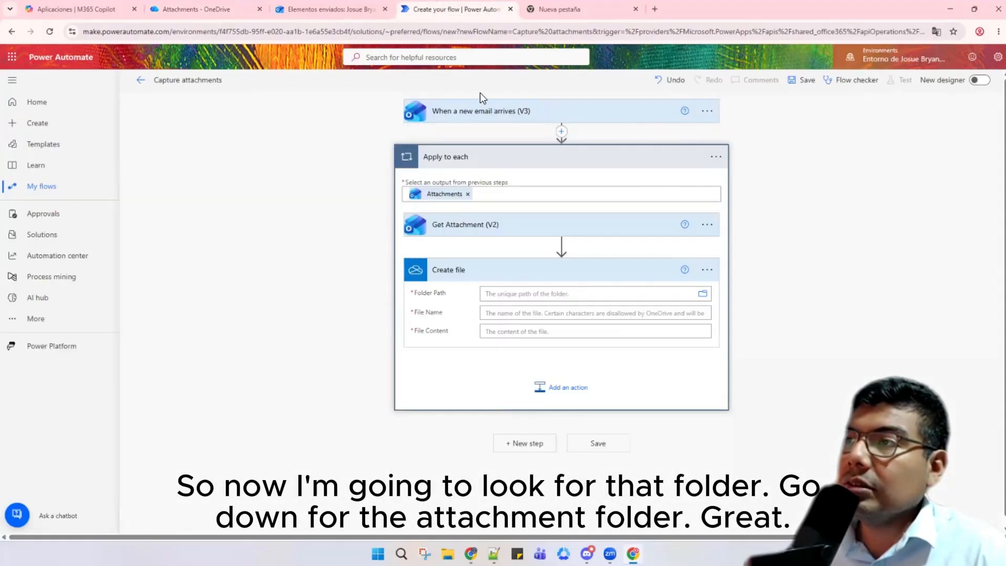
click(702, 294)
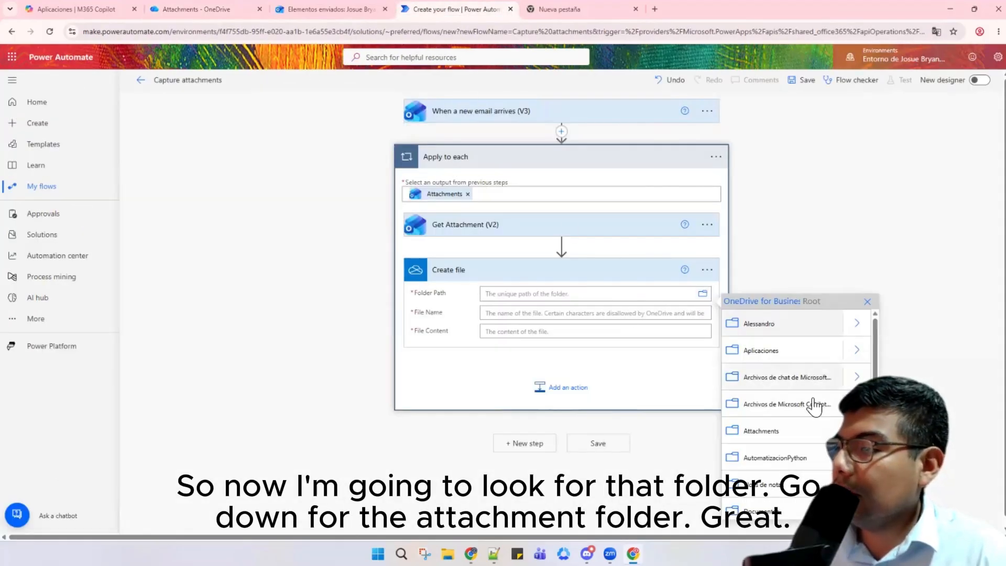
click(768, 435)
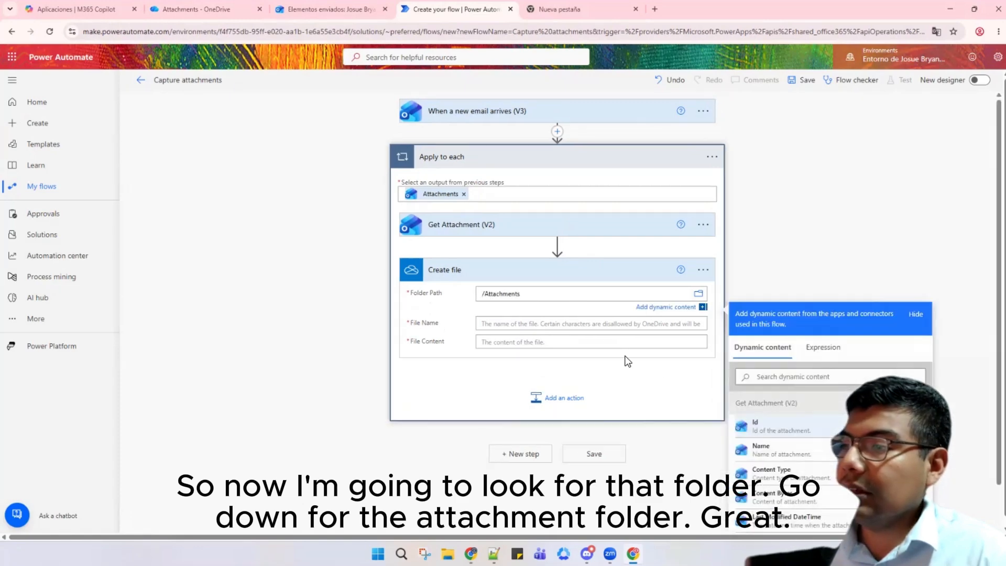
click(499, 323)
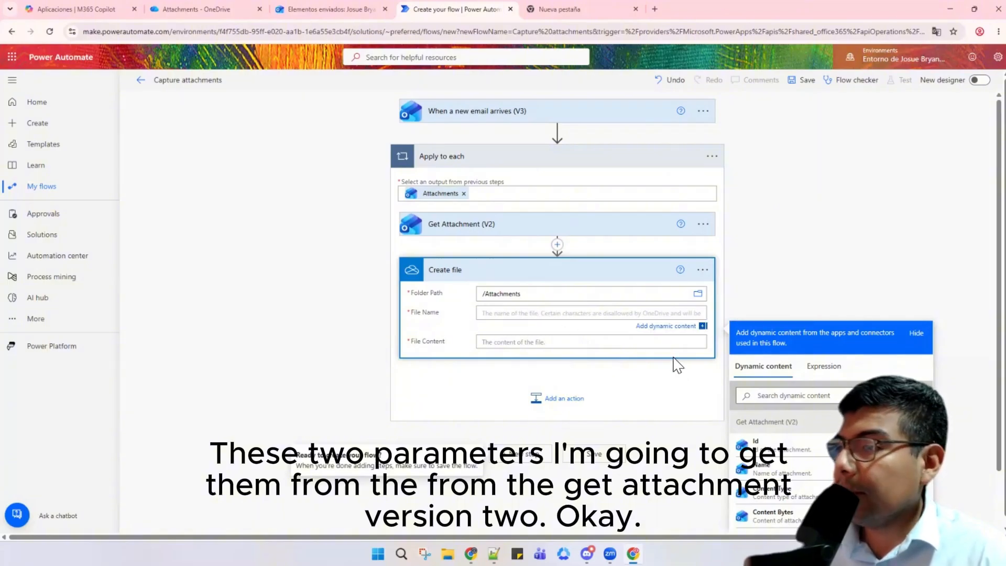
click(813, 474)
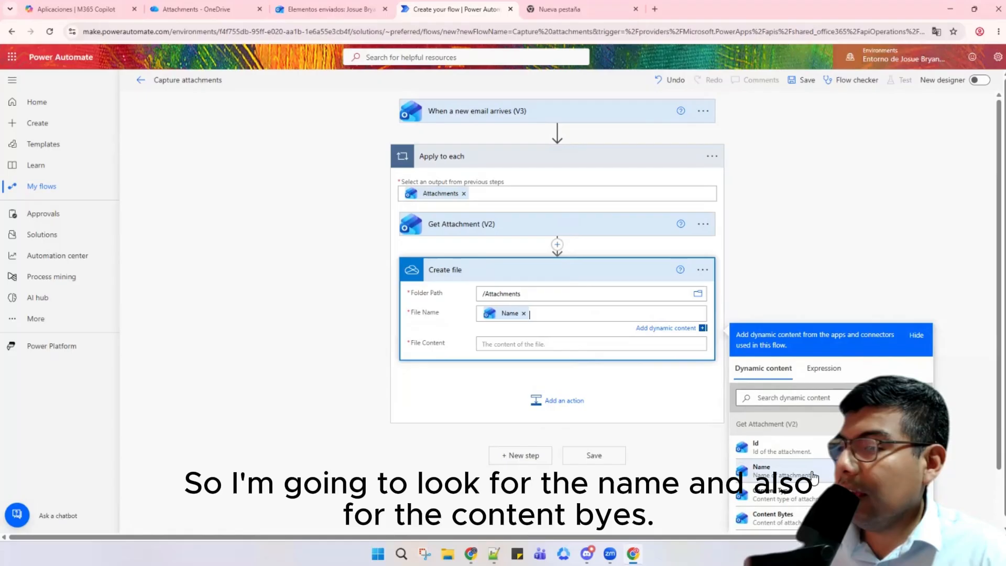
click(524, 345)
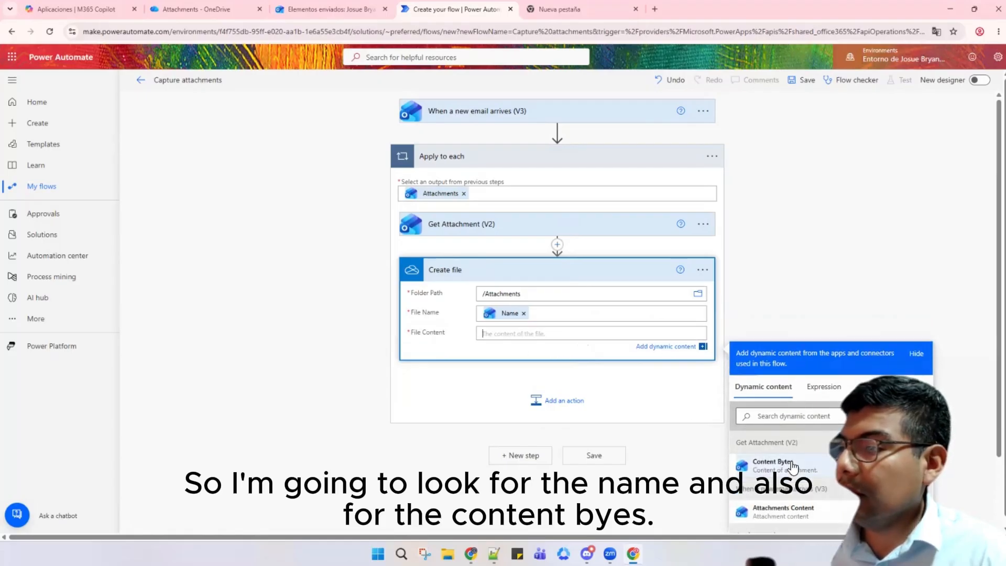
click(775, 464)
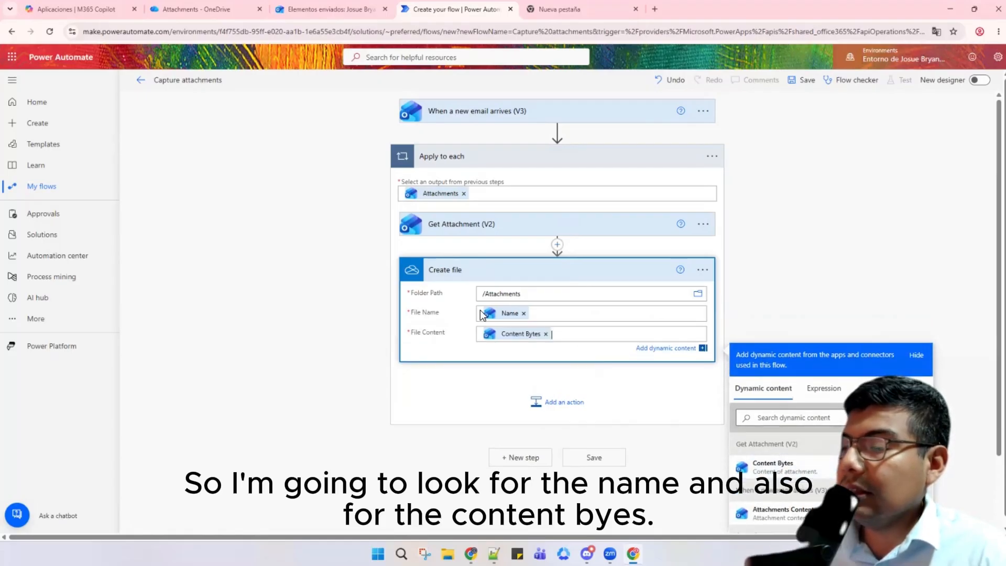
click(507, 273)
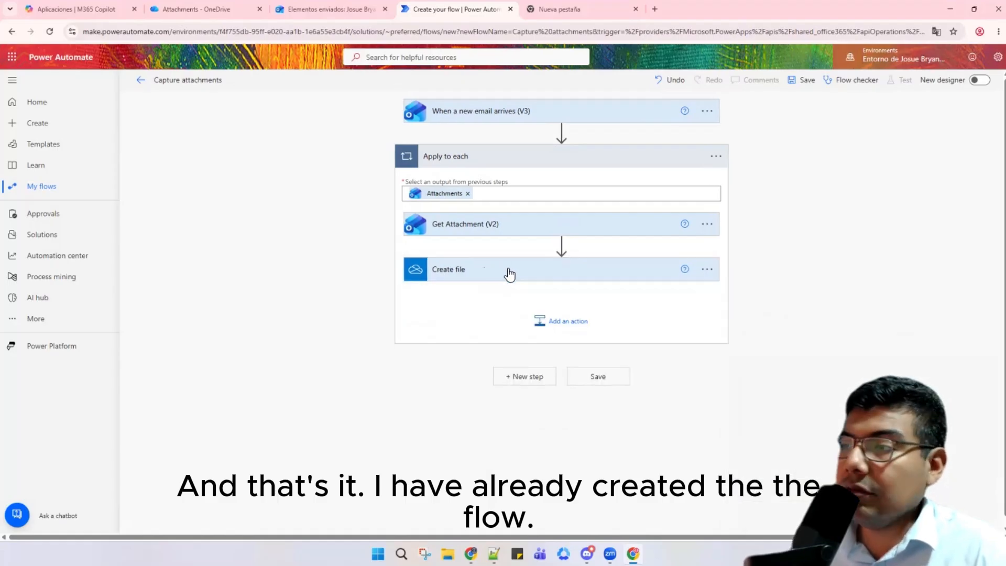
click(534, 156)
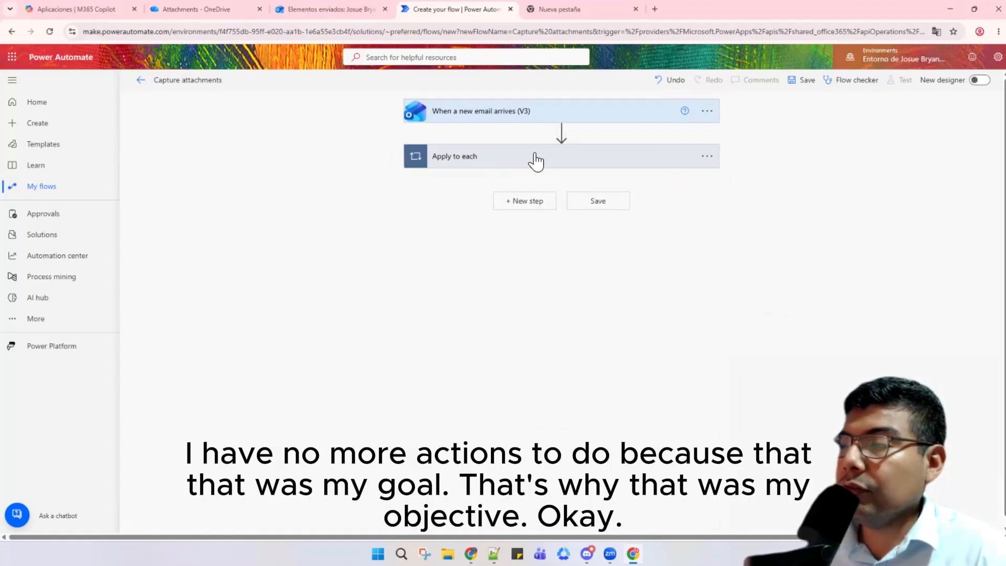
Step: Expand the Apply to each loop for review and save the Capture attachments flow
click(506, 156)
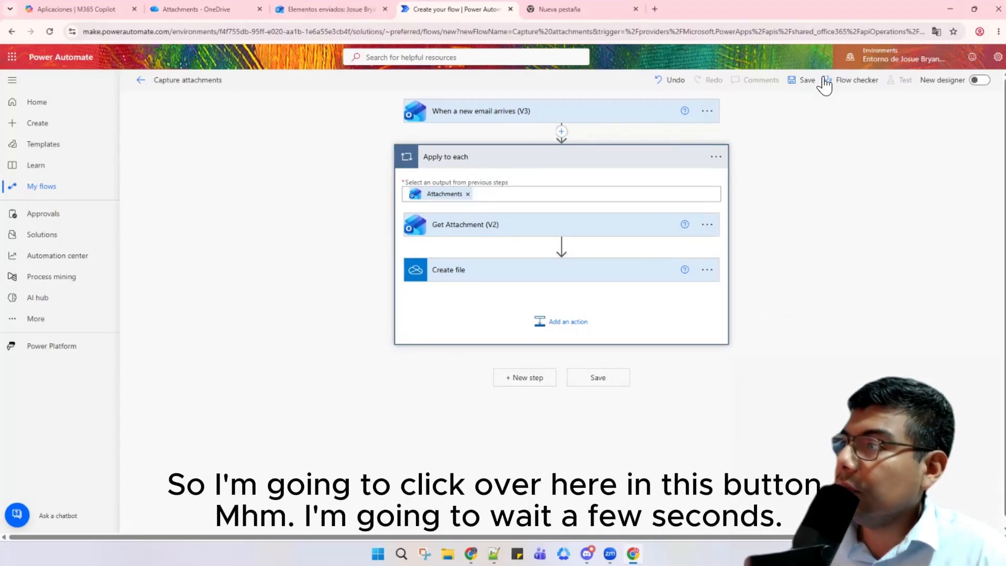
click(799, 82)
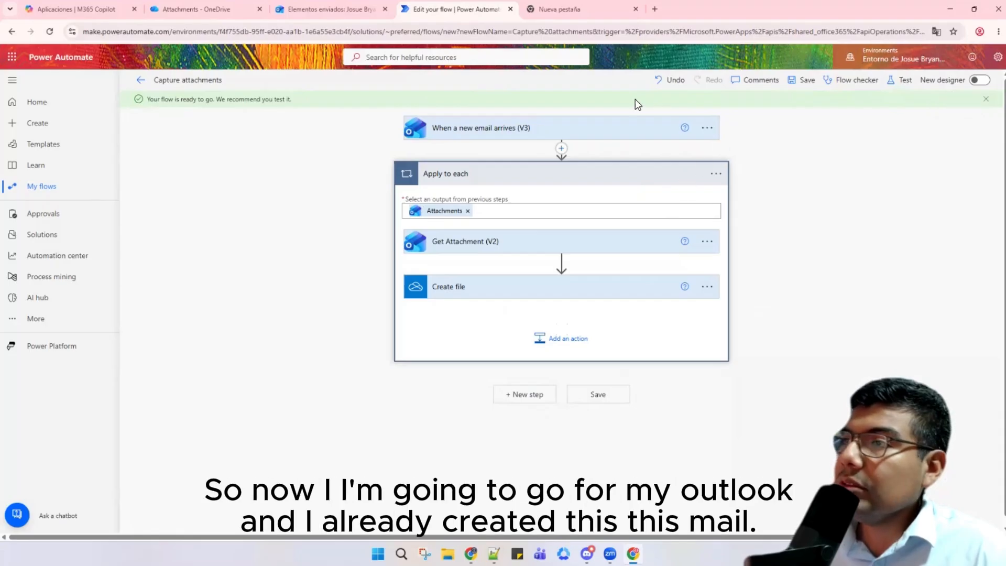
Step: Attach 1automatica.png from this computer to the Business Analyst Role draft in Outlook
click(337, 9)
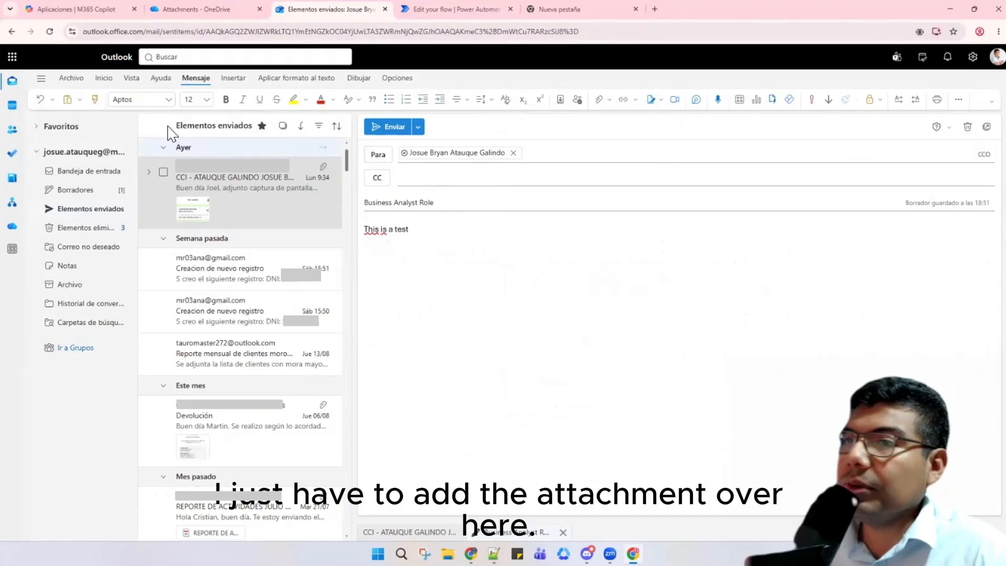
click(234, 78)
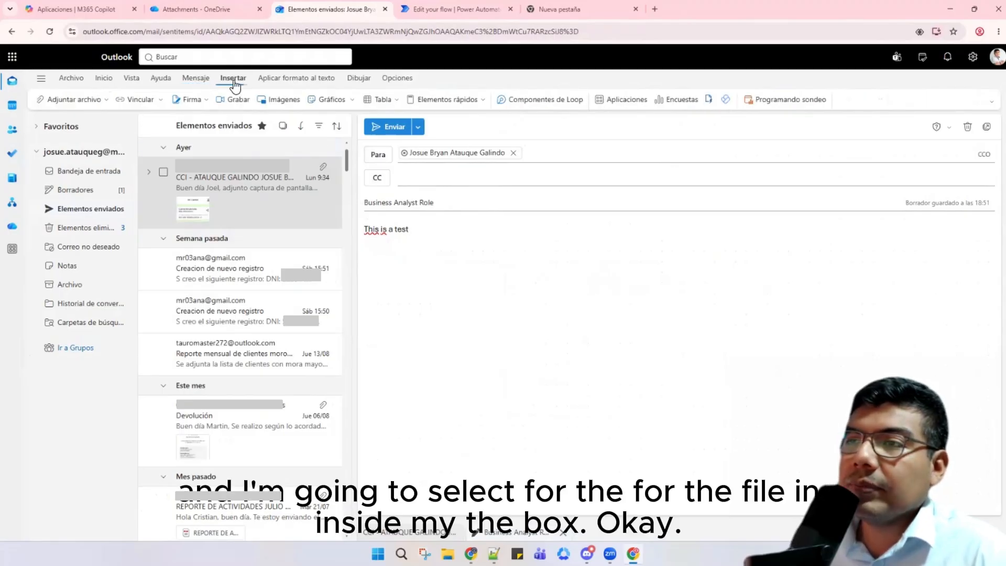
click(88, 105)
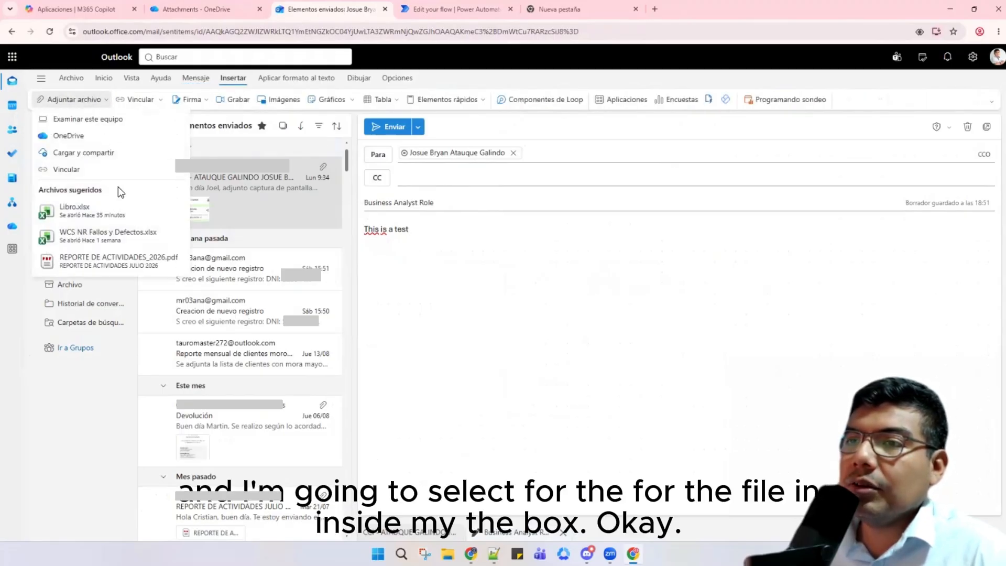
click(92, 118)
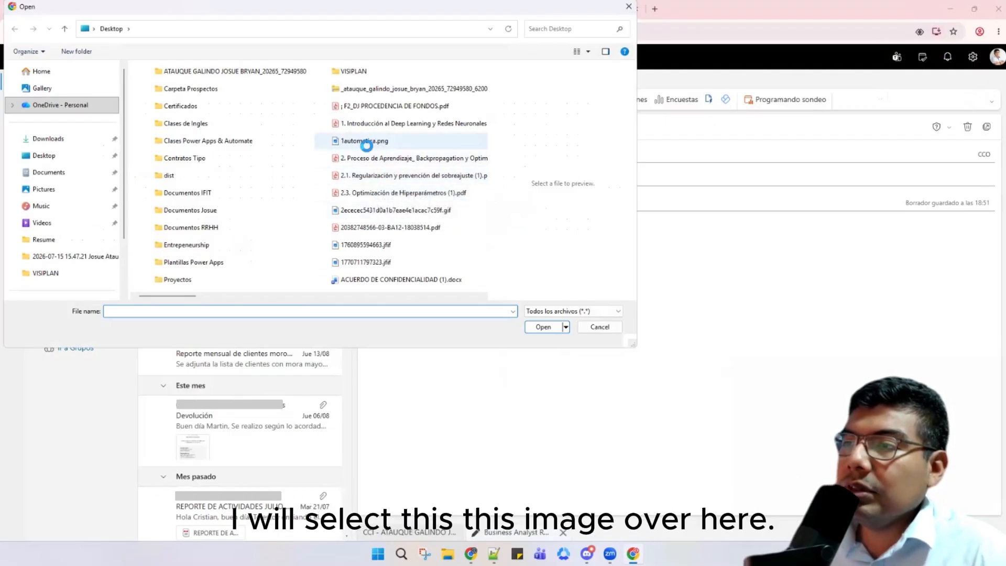
click(366, 141)
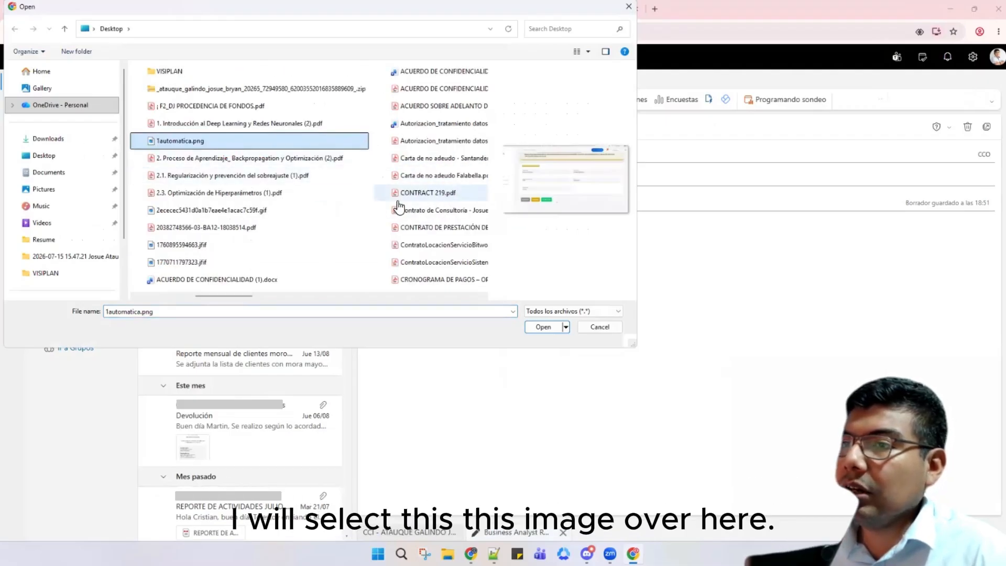
click(540, 327)
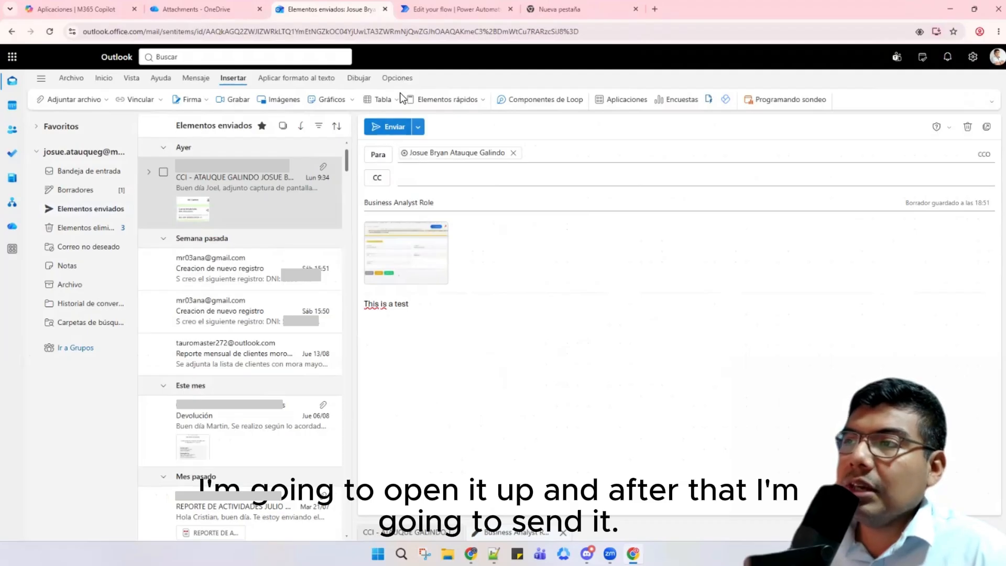
Step: Dismiss the ready banner and start a manual test of Capture attachments
click(424, 9)
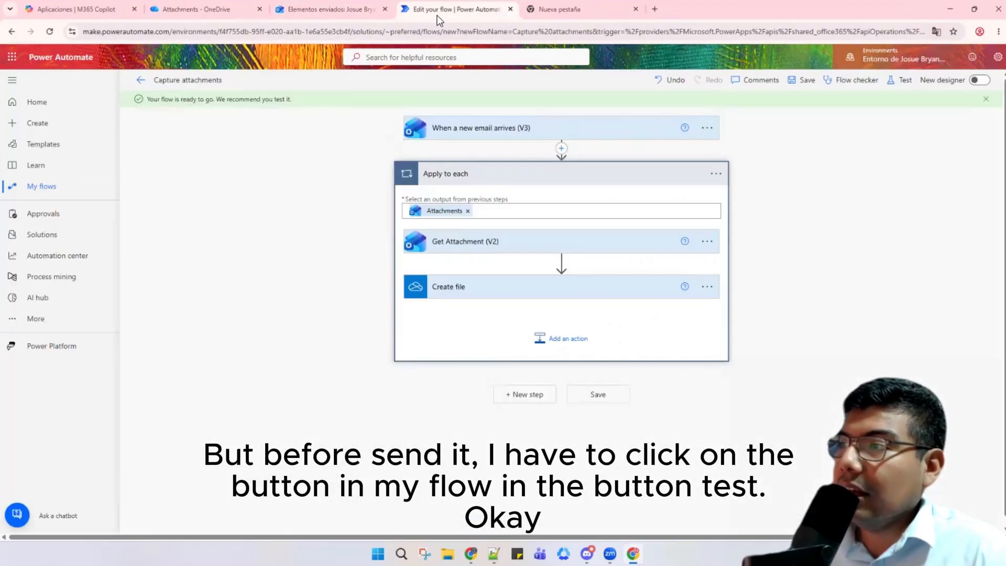
click(985, 99)
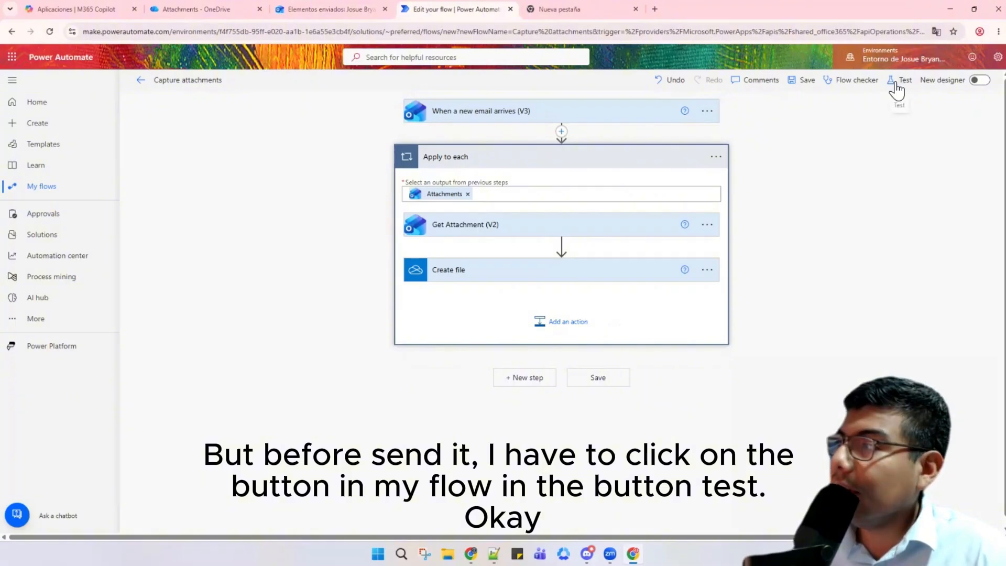
click(890, 113)
click(813, 105)
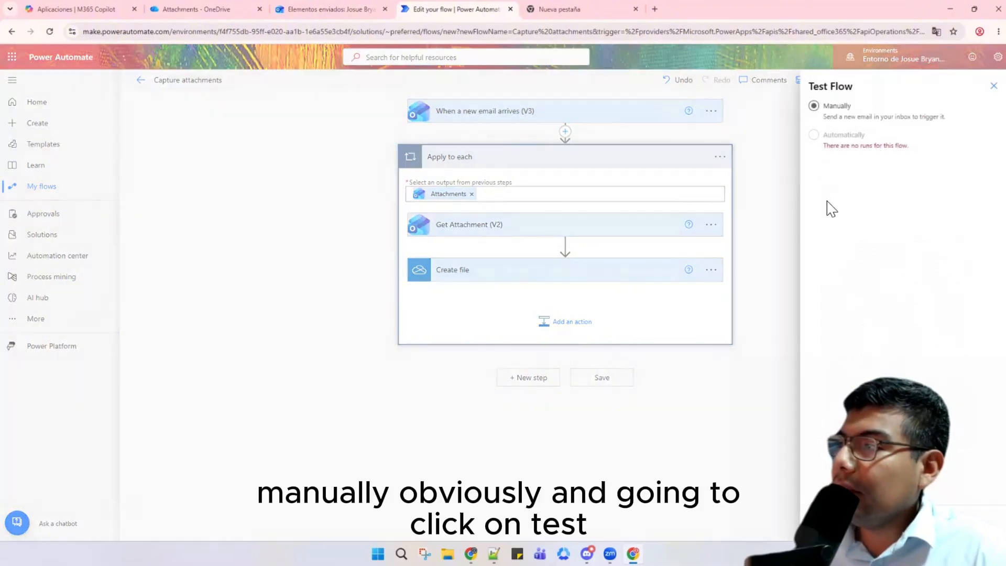
click(826, 522)
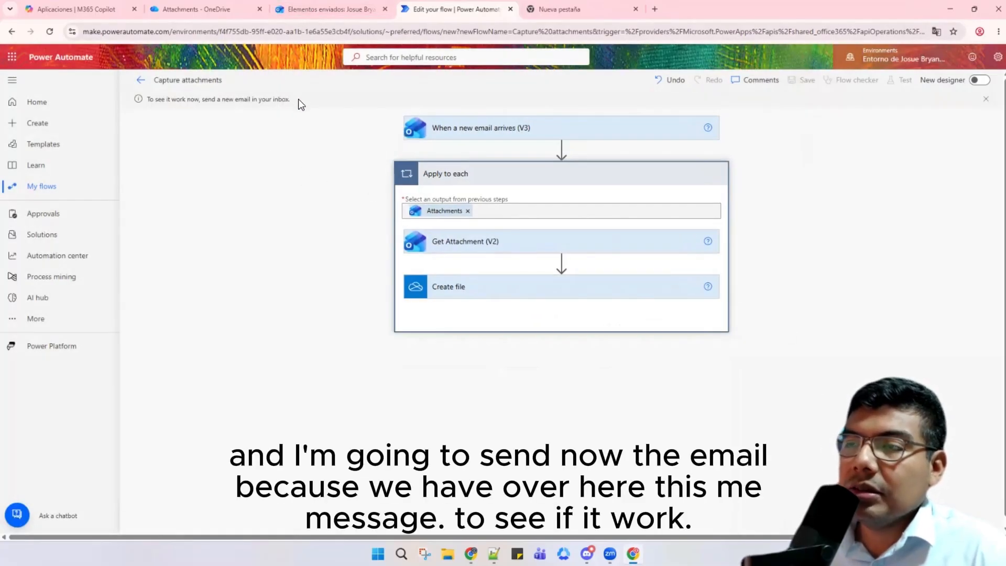
drag(298, 99, 152, 99)
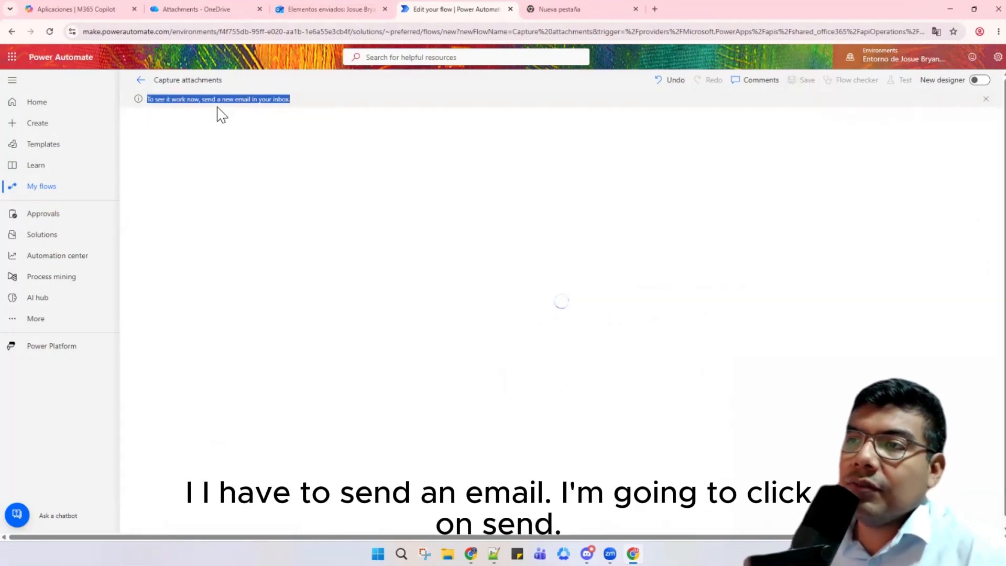
Step: Send the Business Analyst Role email with the image, open it, and return to the test run
click(304, 8)
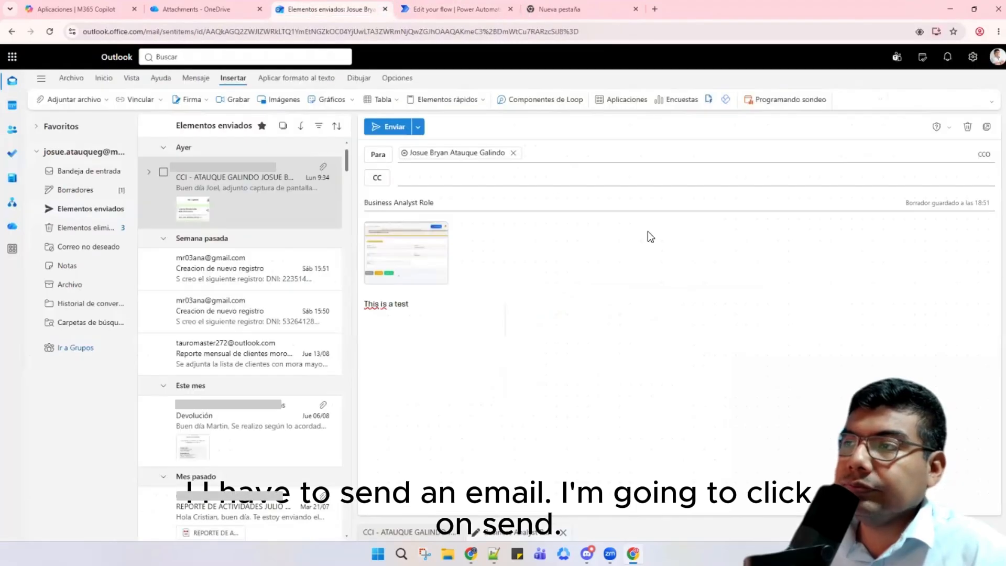
click(392, 131)
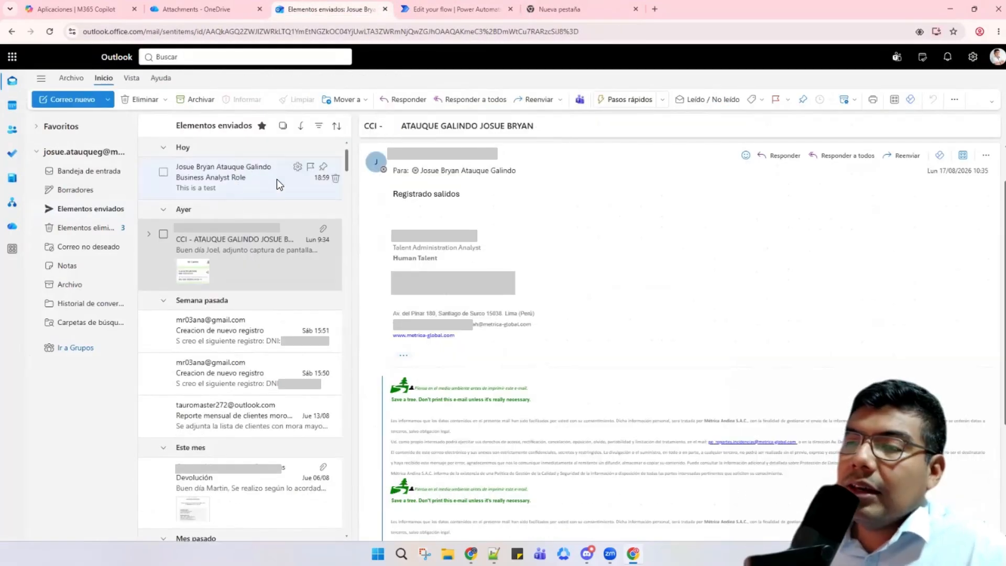
click(221, 178)
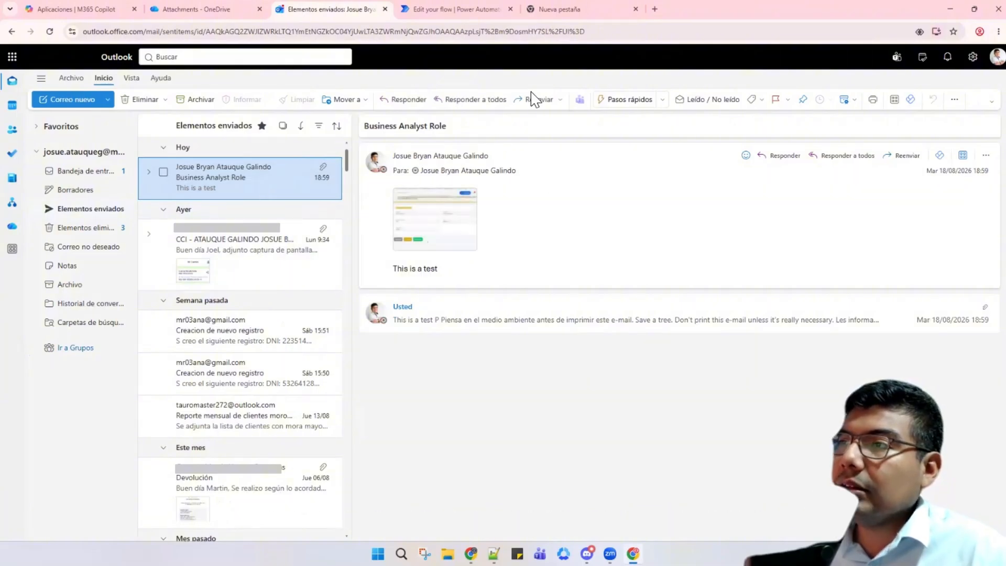
click(450, 9)
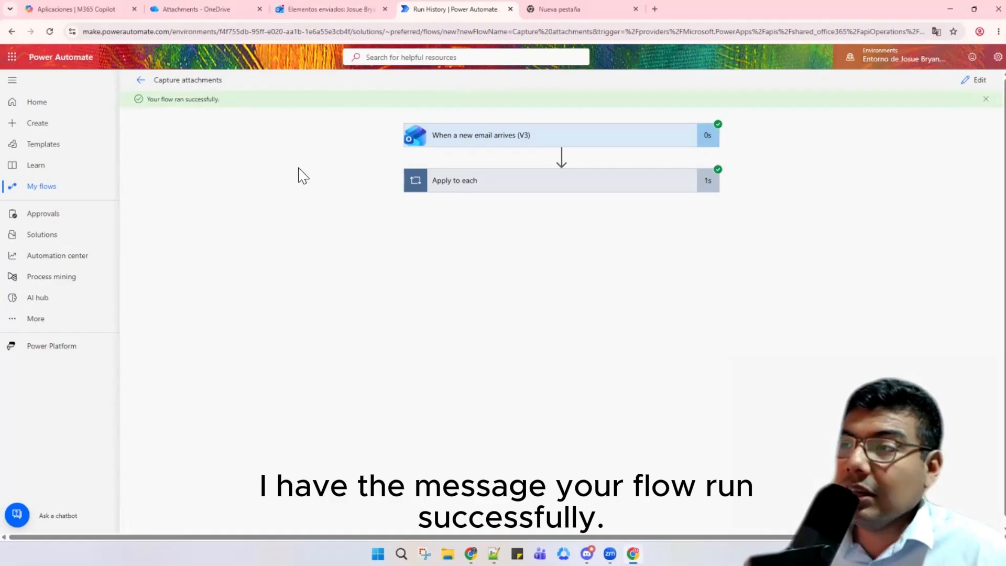
Step: Verify the loop steps and trigger succeeded in the run history, then go to OneDrive's Attachments folder
click(589, 184)
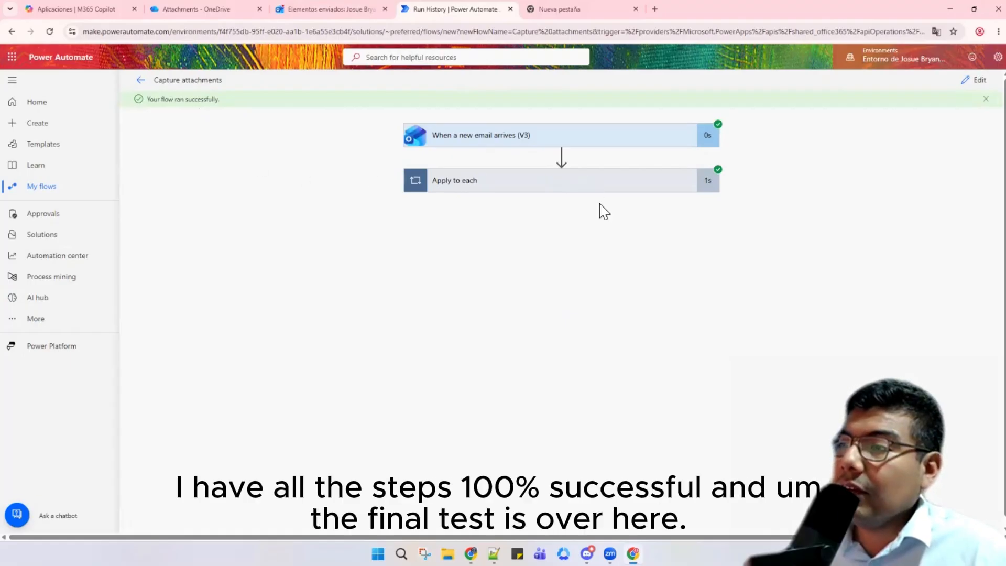
click(567, 136)
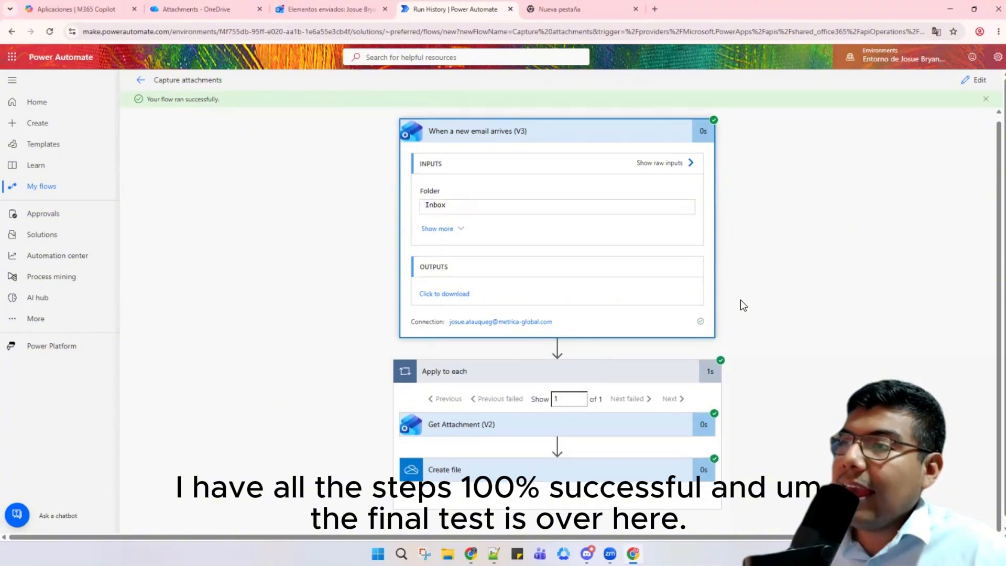
click(204, 9)
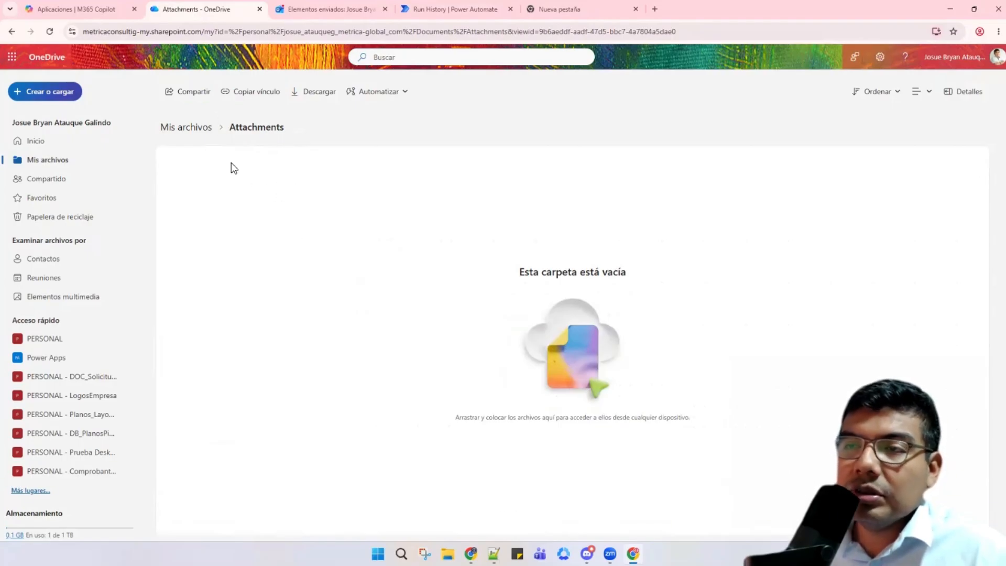
Step: Reload the Attachments folder so 1automatica.png (319 KB) appears
click(50, 32)
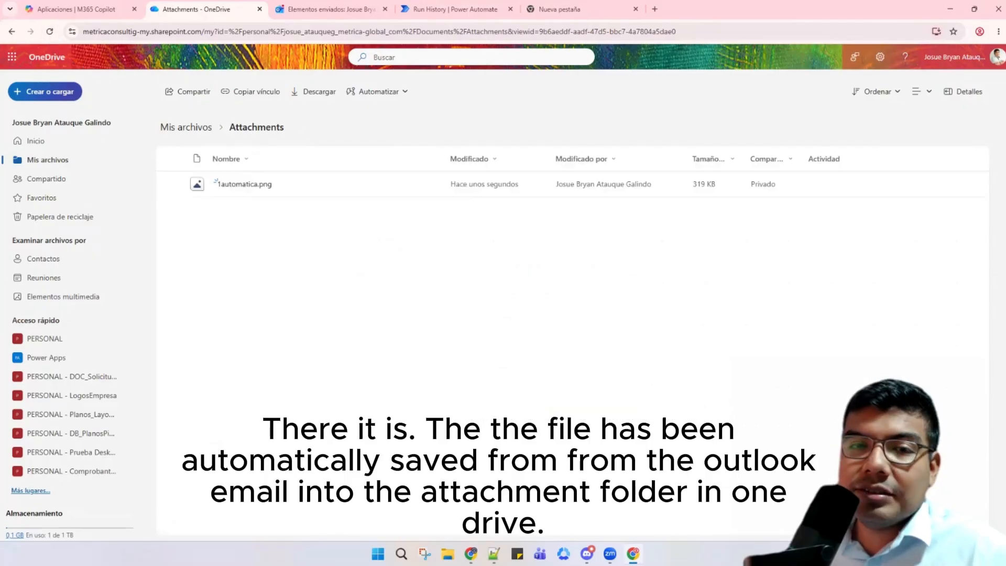